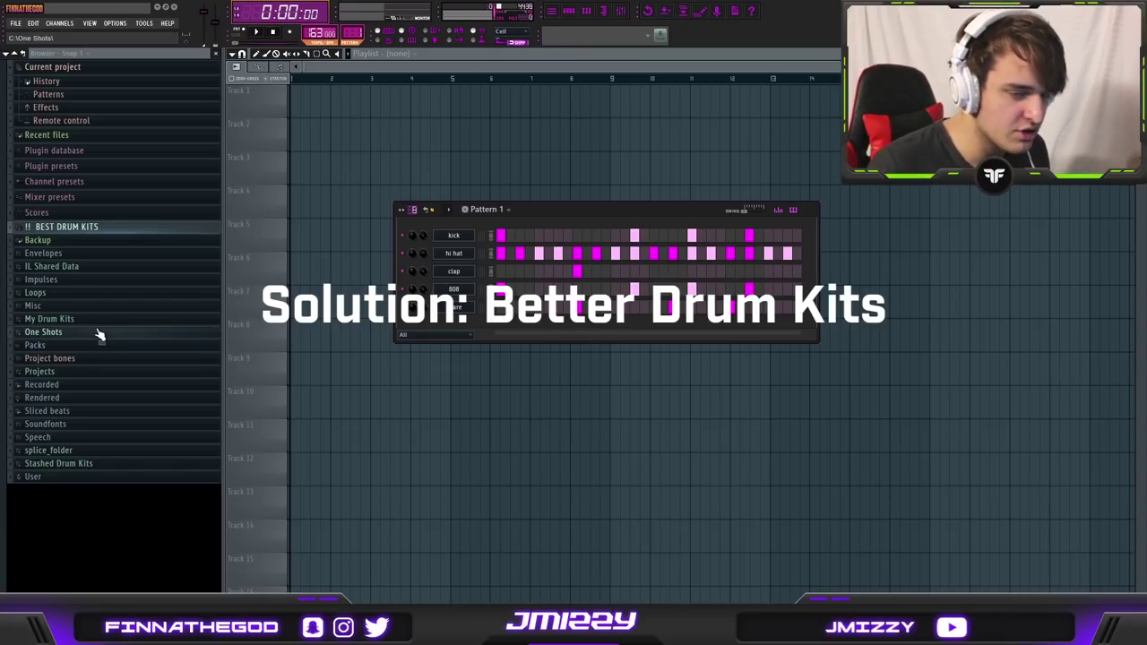
# - Load the Most Wanted Vol. 1 clap and hi hat {hit 1} samples onto their channels, then open kick {6}'s settings
pyautogui.moveTo(74, 442); pyautogui.dragTo(460, 277)
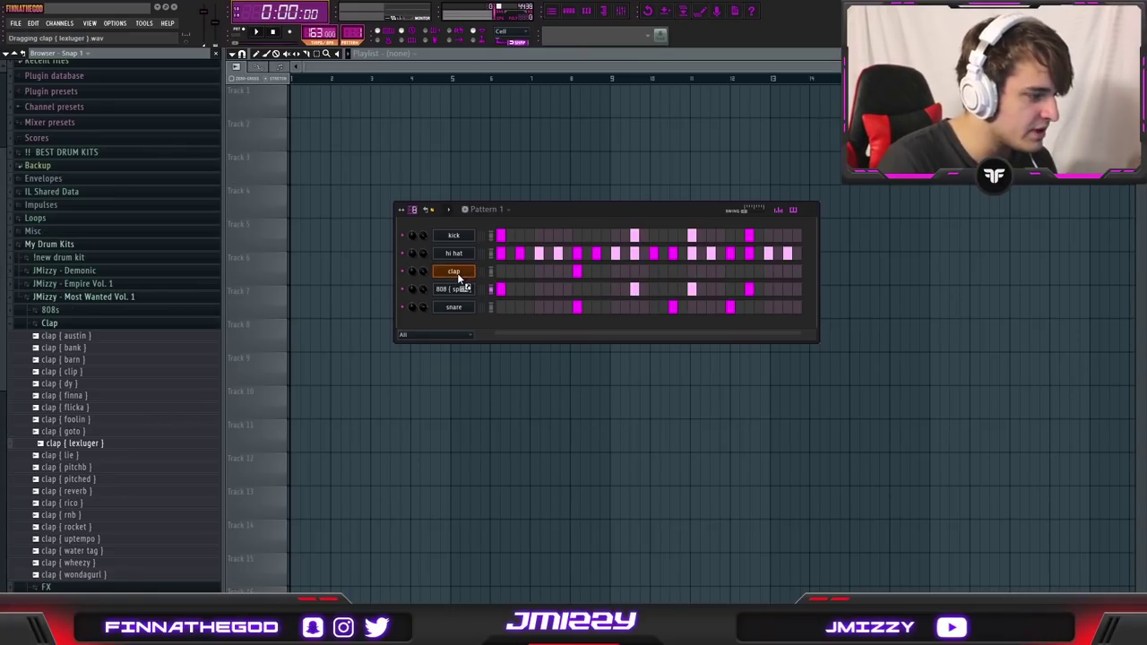
pyautogui.click(54, 324)
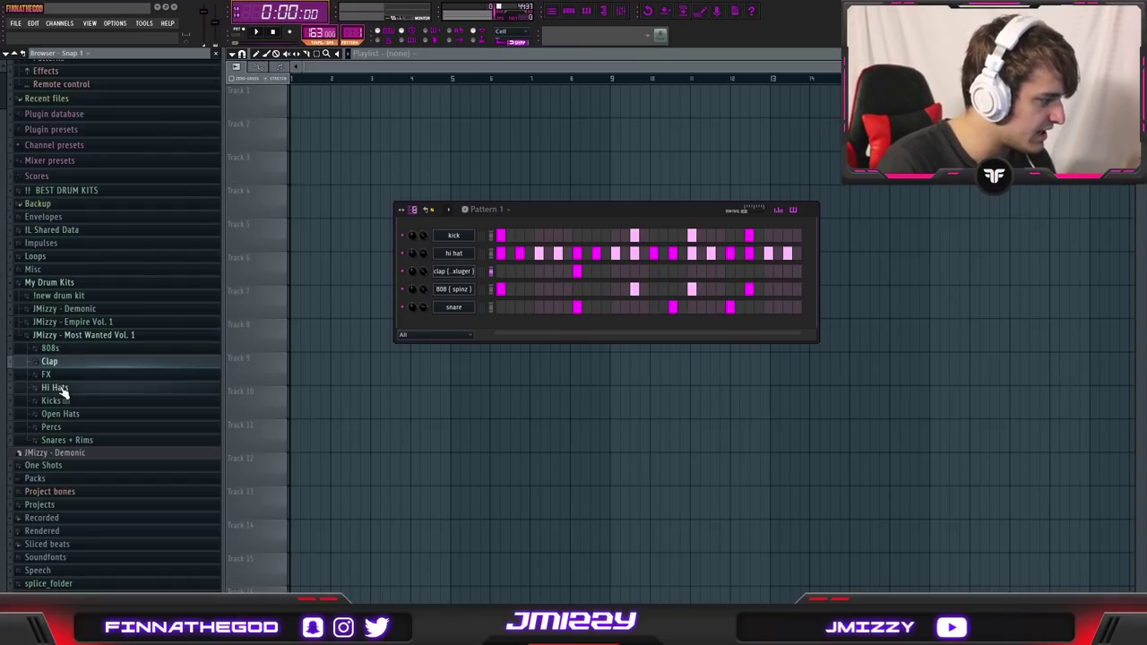
pyautogui.click(61, 389)
pyautogui.moveTo(85, 406); pyautogui.dragTo(468, 253)
pyautogui.click(54, 263)
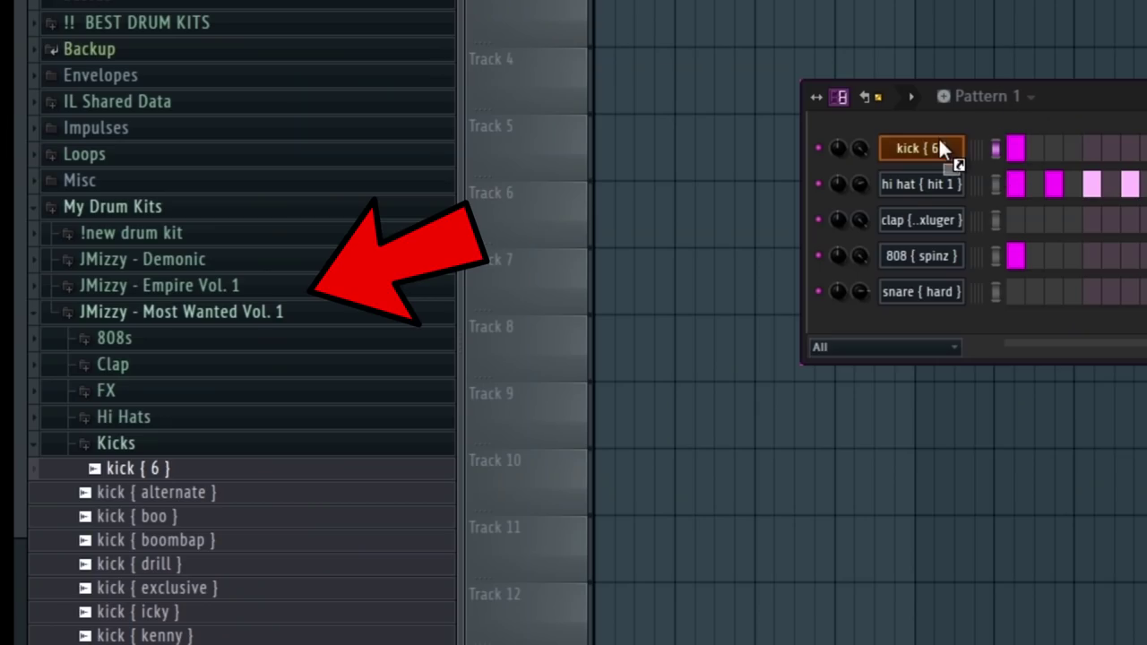
pyautogui.click(464, 238)
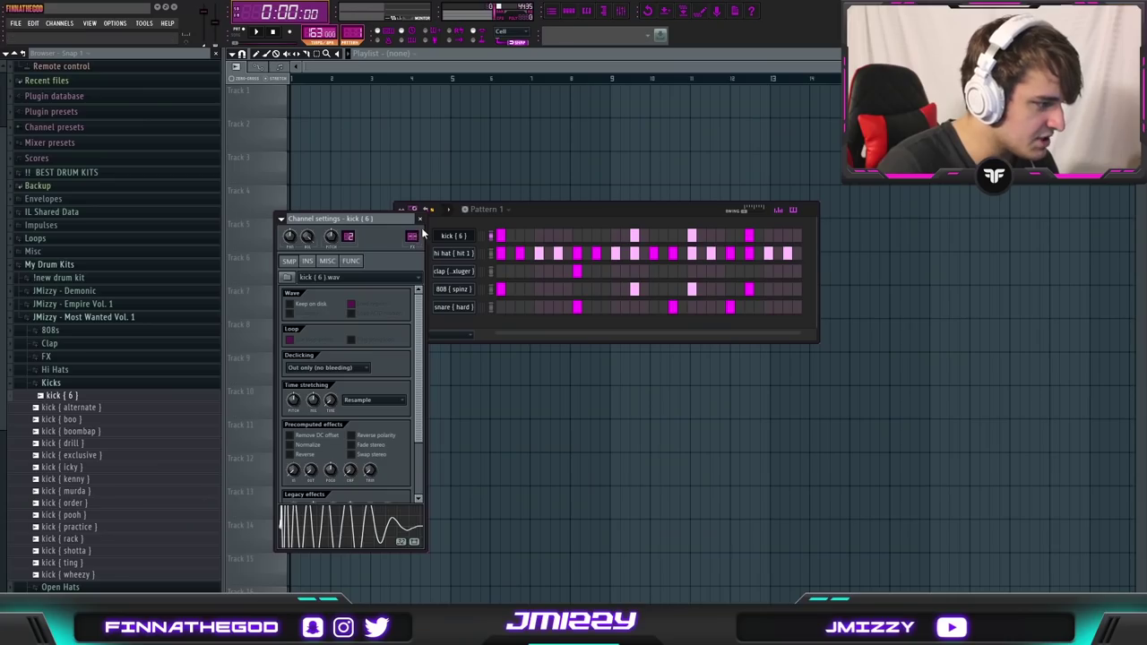
# - Swap kick {6}'s settings for snare {hard}'s, bring the drum pattern forward, and stop playback
pyautogui.click(921, 149)
pyautogui.click(921, 291)
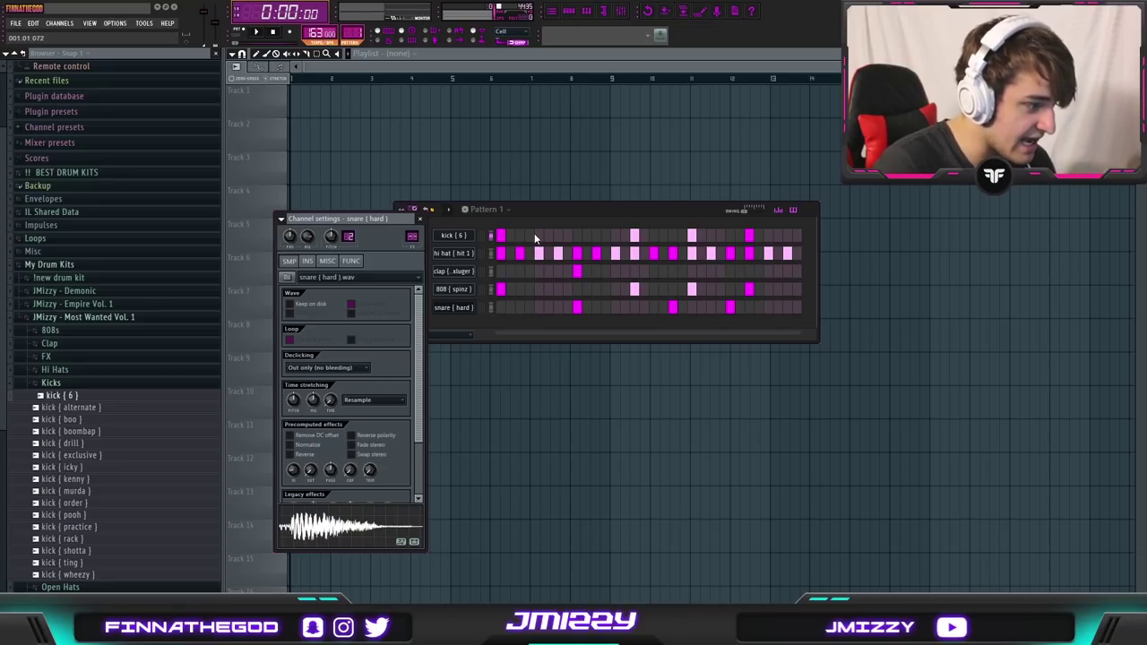
pyautogui.click(417, 297)
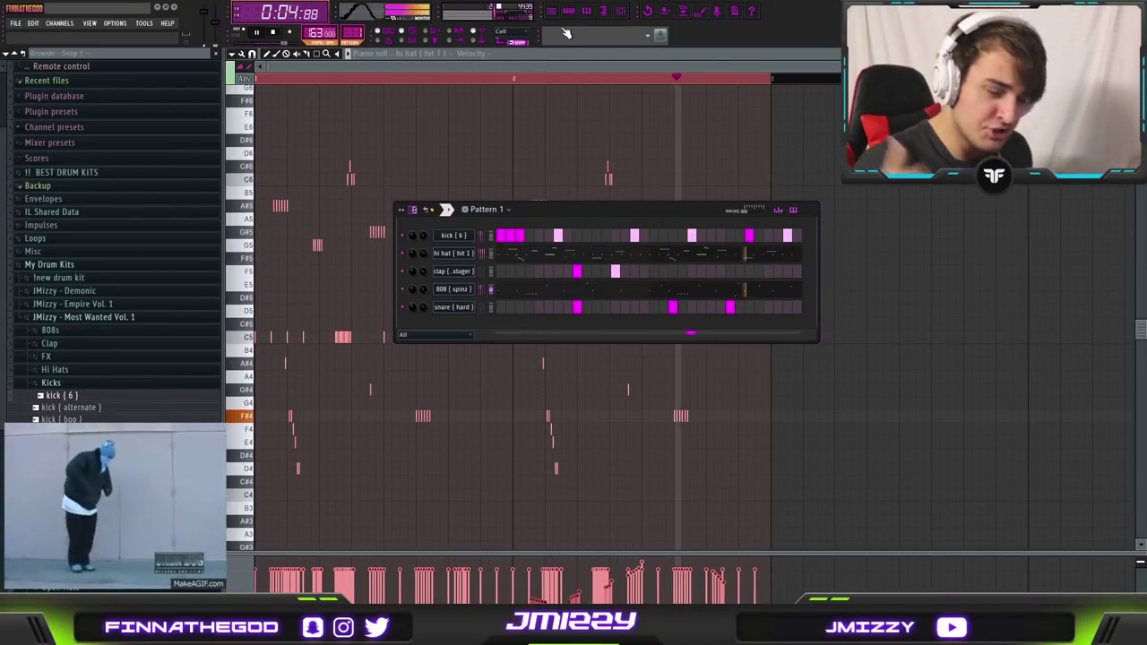
pyautogui.press('space')
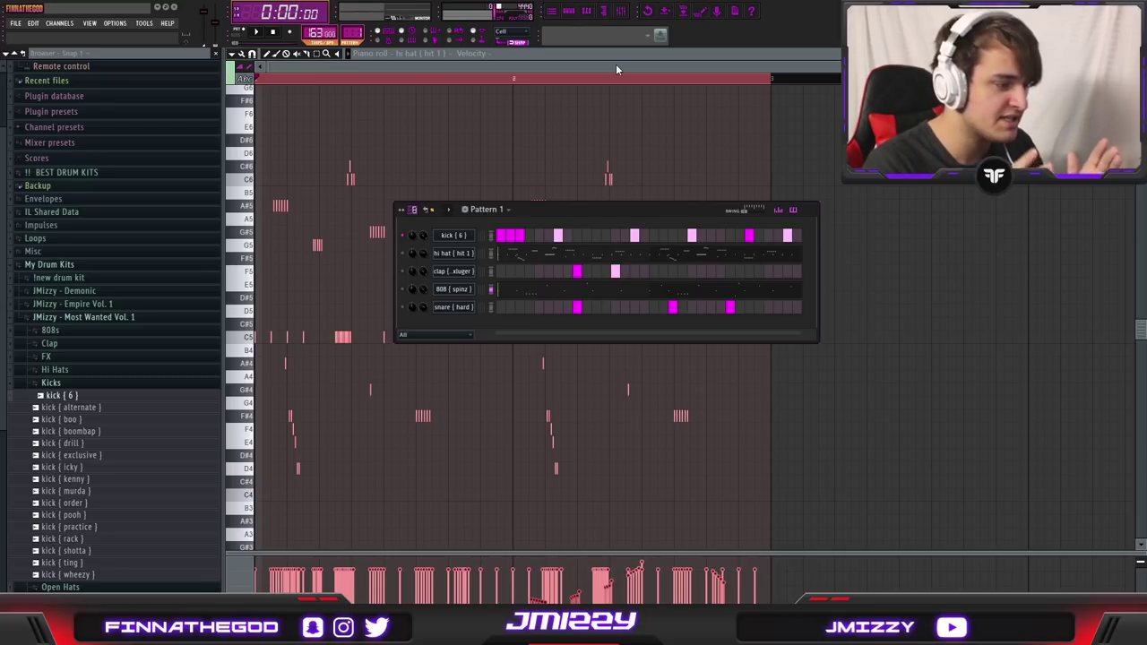
# - Select the hi hat {hit 1} channel in the channel rack
pyautogui.click(490, 253)
# - Clear all hi hat notes, refill the row with a regular pattern, and play the C5 roll to check
pyautogui.hotkey('ctrl', 'a')
pyautogui.press('Delete')
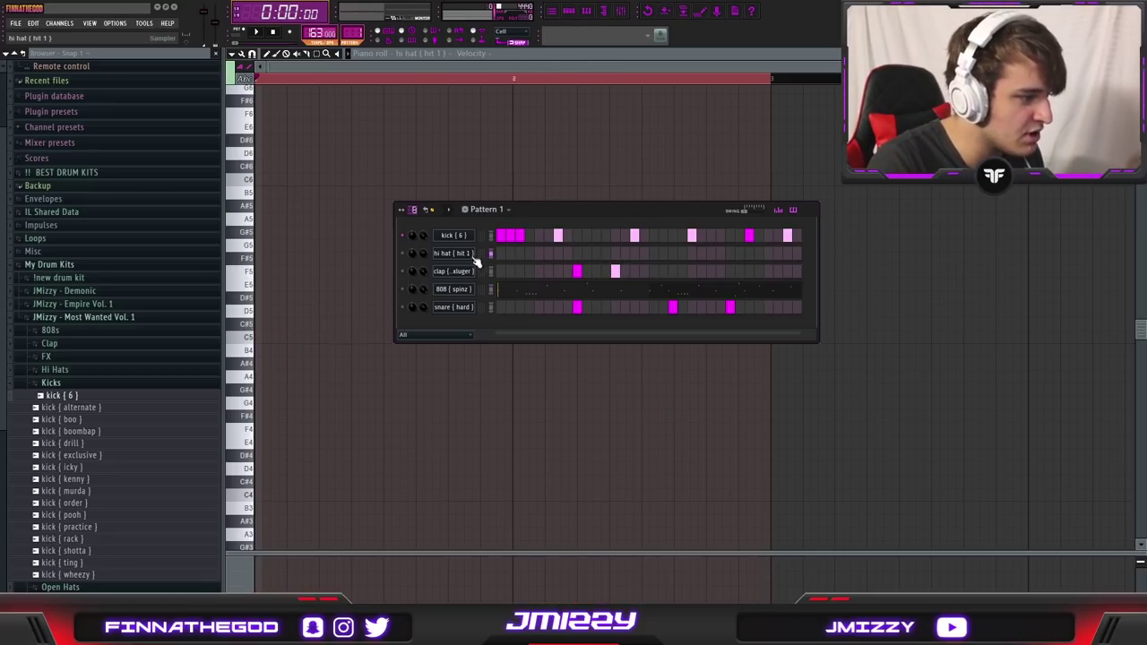
pyautogui.hotkey('ctrl', 'z')
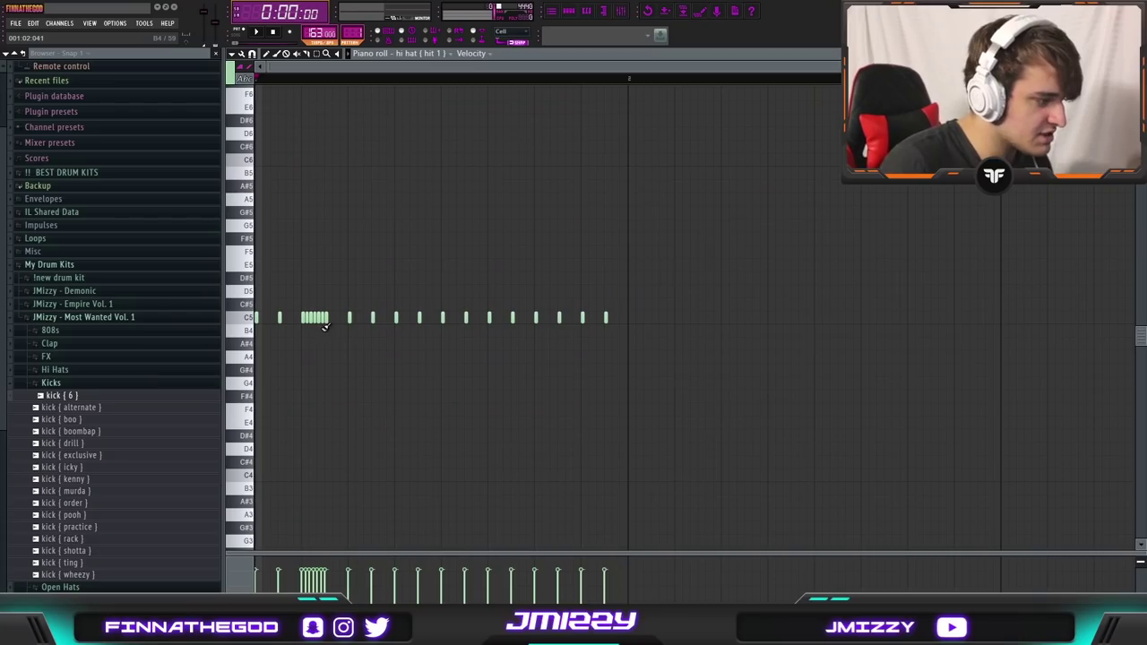
pyautogui.click(312, 318)
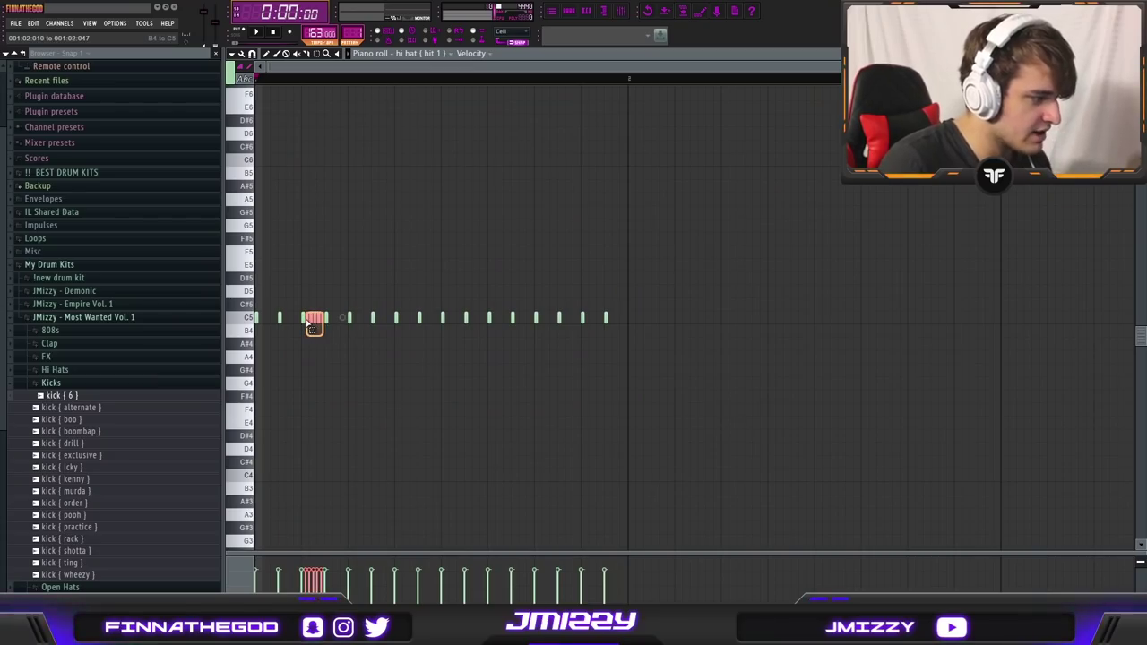
pyautogui.scroll(3, 475, 318)
pyautogui.press('space')
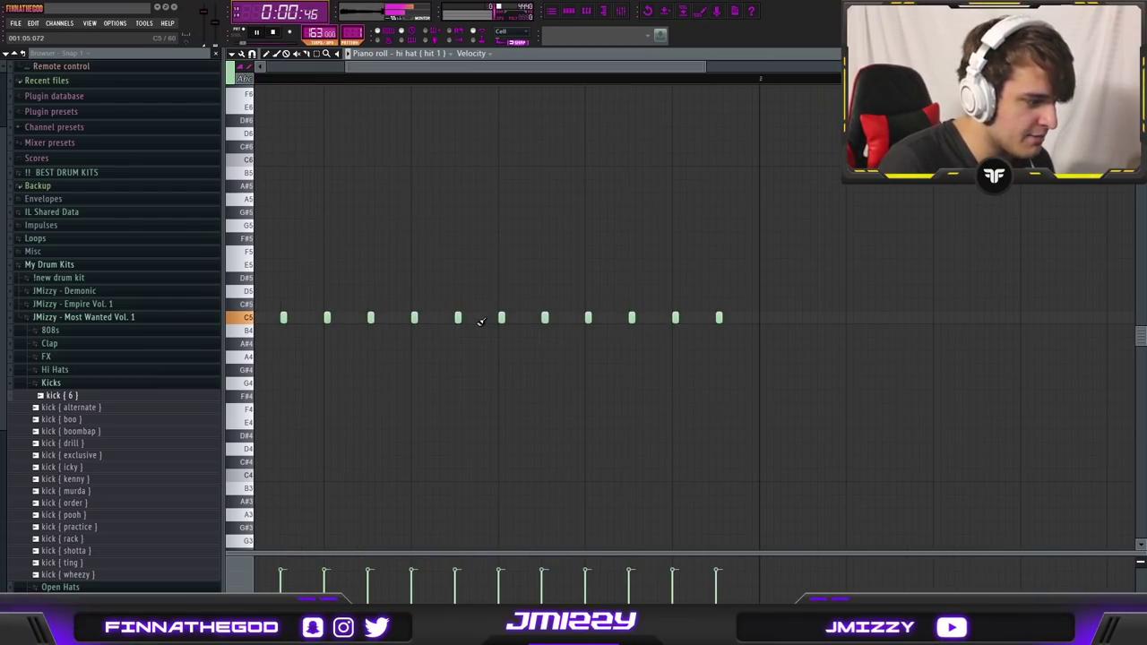
pyautogui.scroll(-3, 555, 318)
pyautogui.press('space')
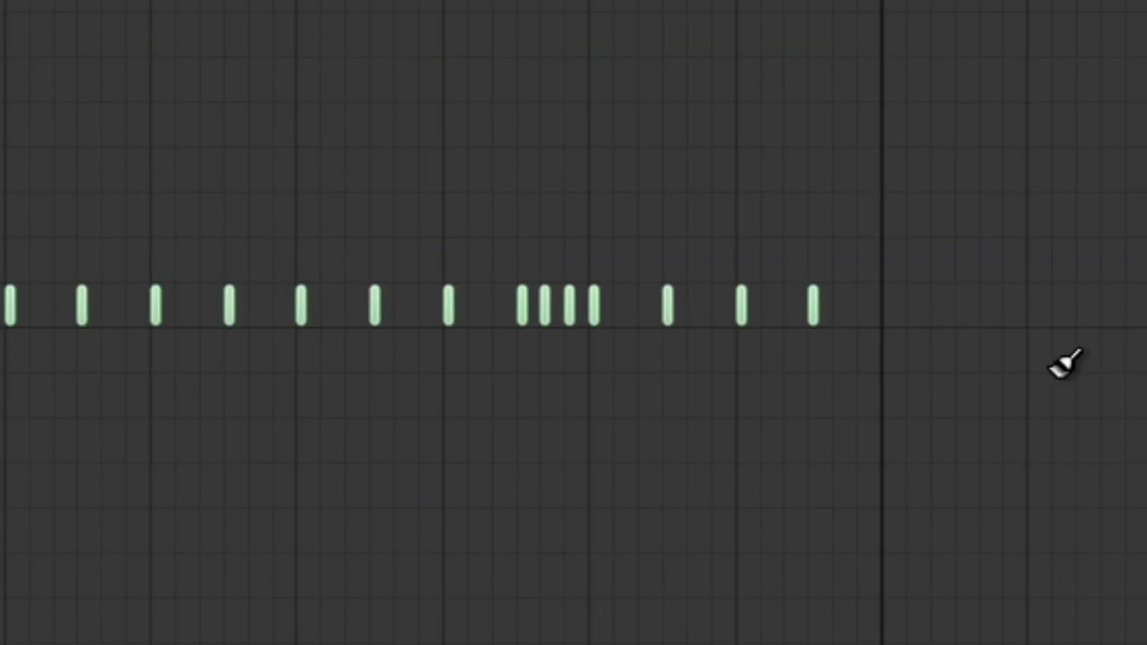
# - Select hi hat roll clusters: the middle four-note roll, the left roll, and all notes but the first
pyautogui.moveTo(627, 363); pyautogui.dragTo(511, 279)
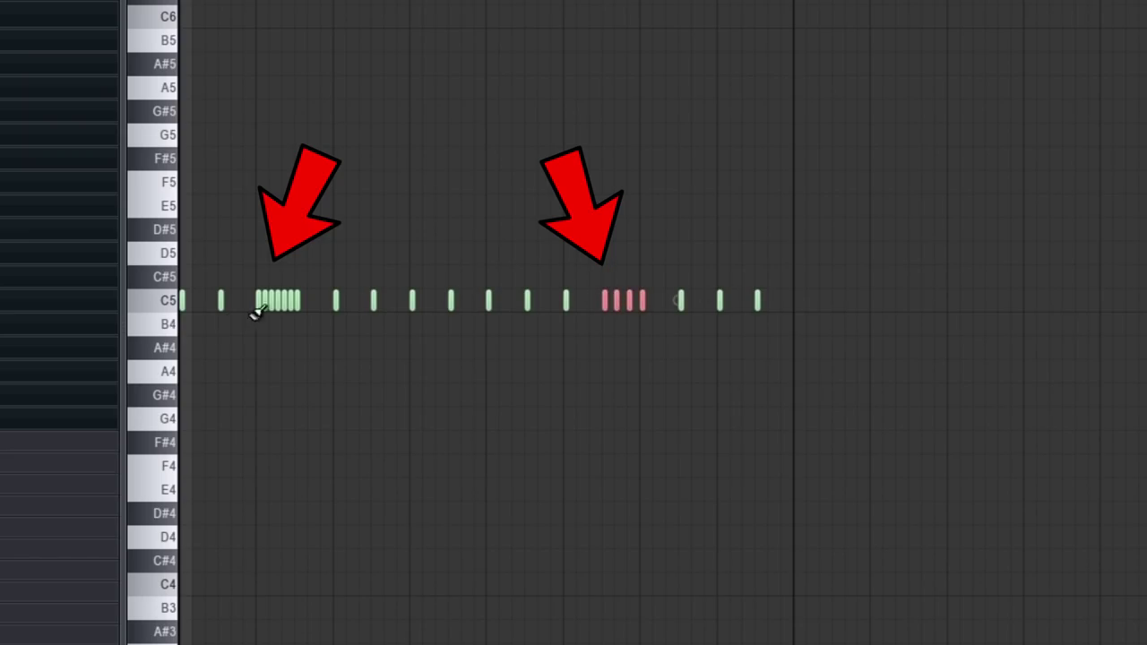
pyautogui.moveTo(310, 334); pyautogui.dragTo(259, 272)
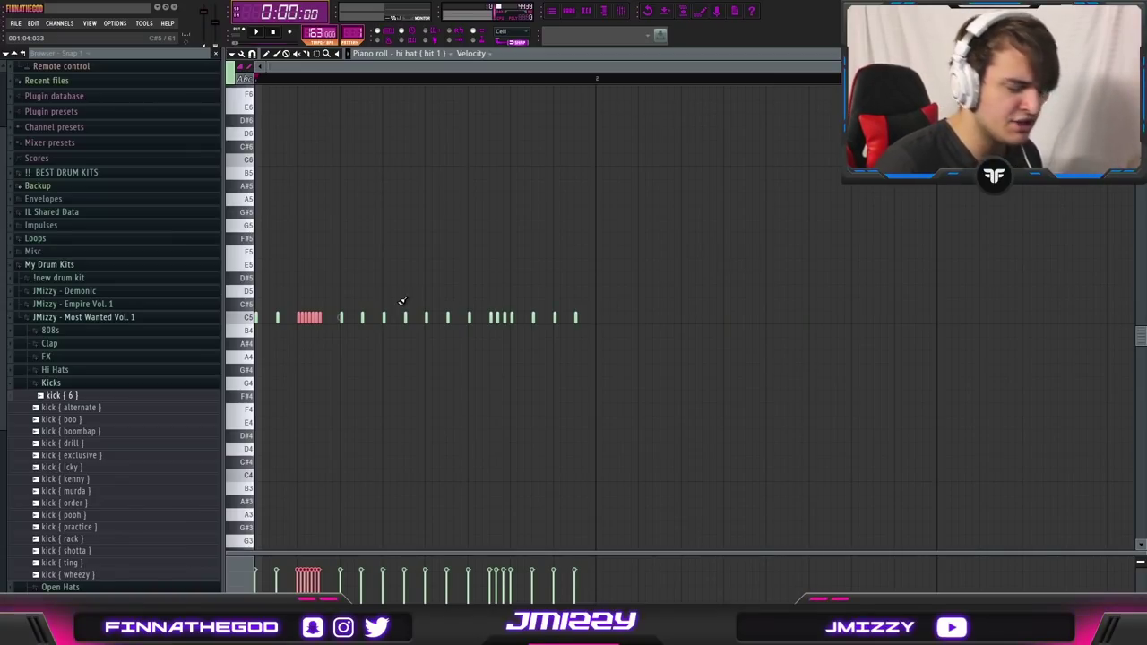
pyautogui.moveTo(635, 348); pyautogui.dragTo(294, 281)
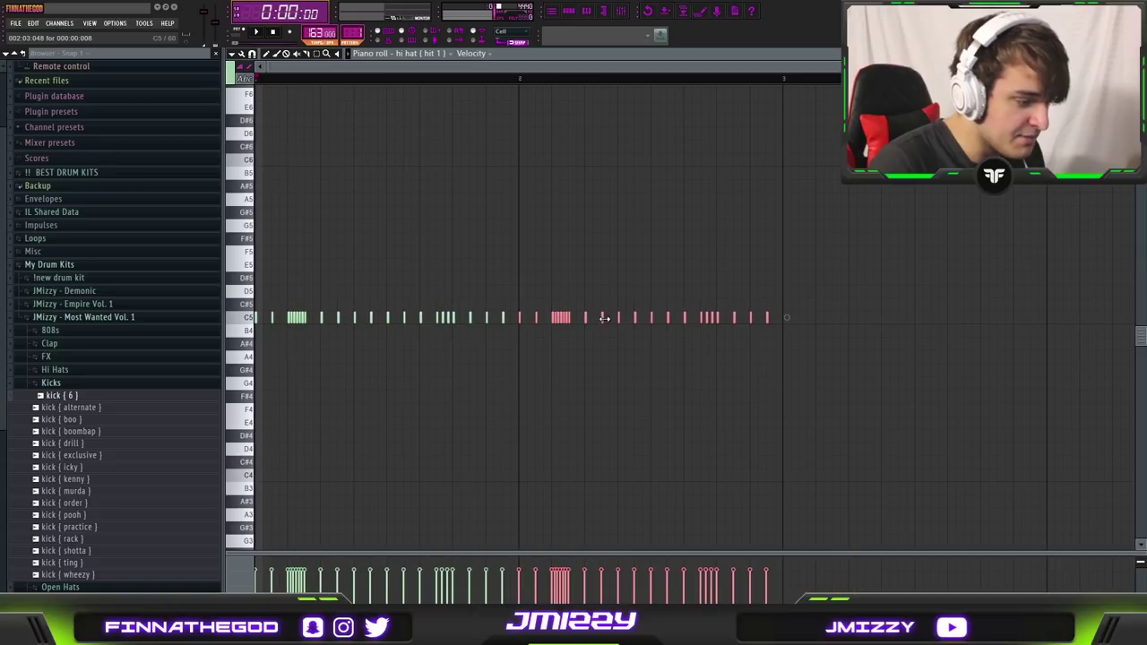
pyautogui.moveTo(575, 311); pyautogui.dragTo(552, 379)
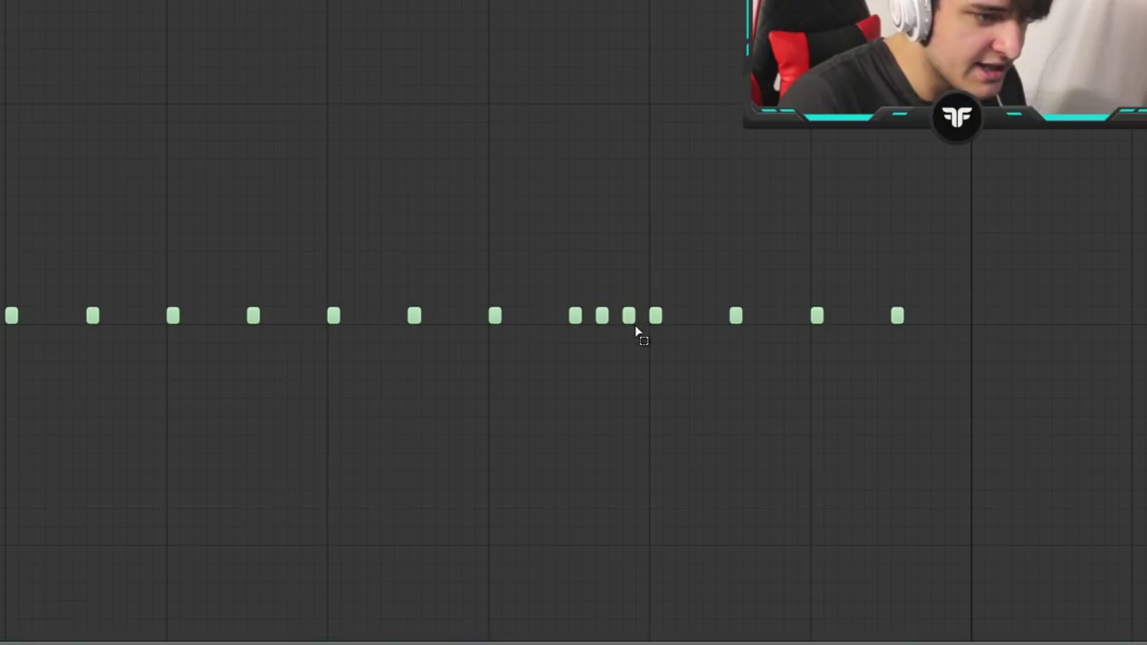
# - Select two hi hat notes in the roll cluster
pyautogui.moveTo(635, 328); pyautogui.dragTo(750, 316)
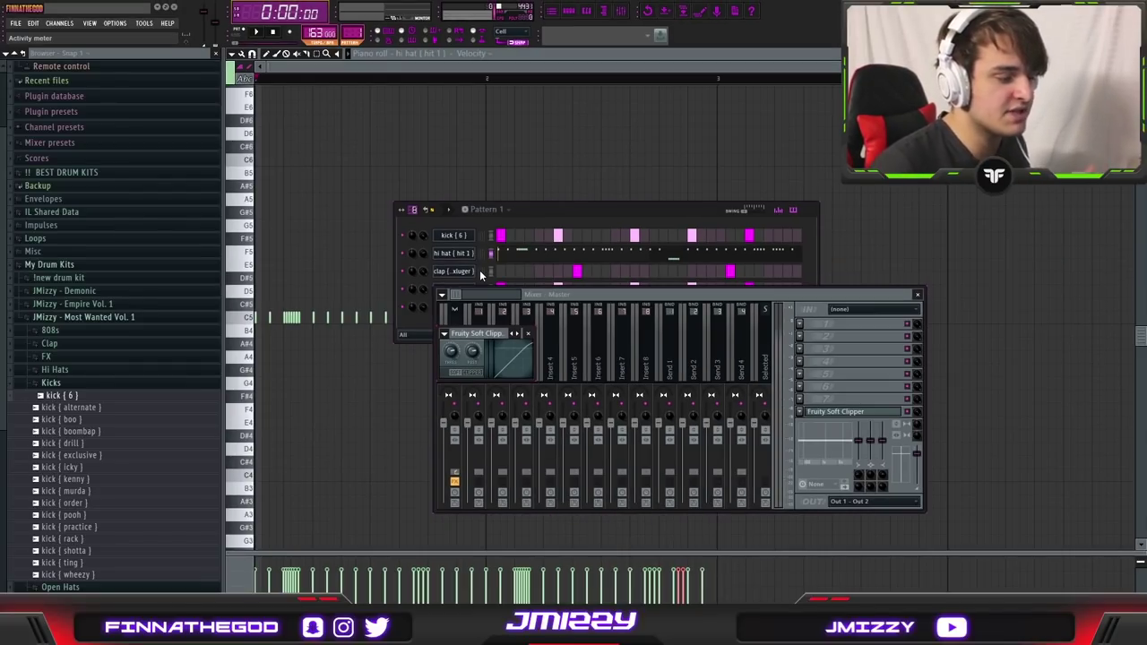
# - Toggle the Master's Fruity Soft Clipper and play the beat twice to compare
pyautogui.click(910, 412)
pyautogui.press('space')
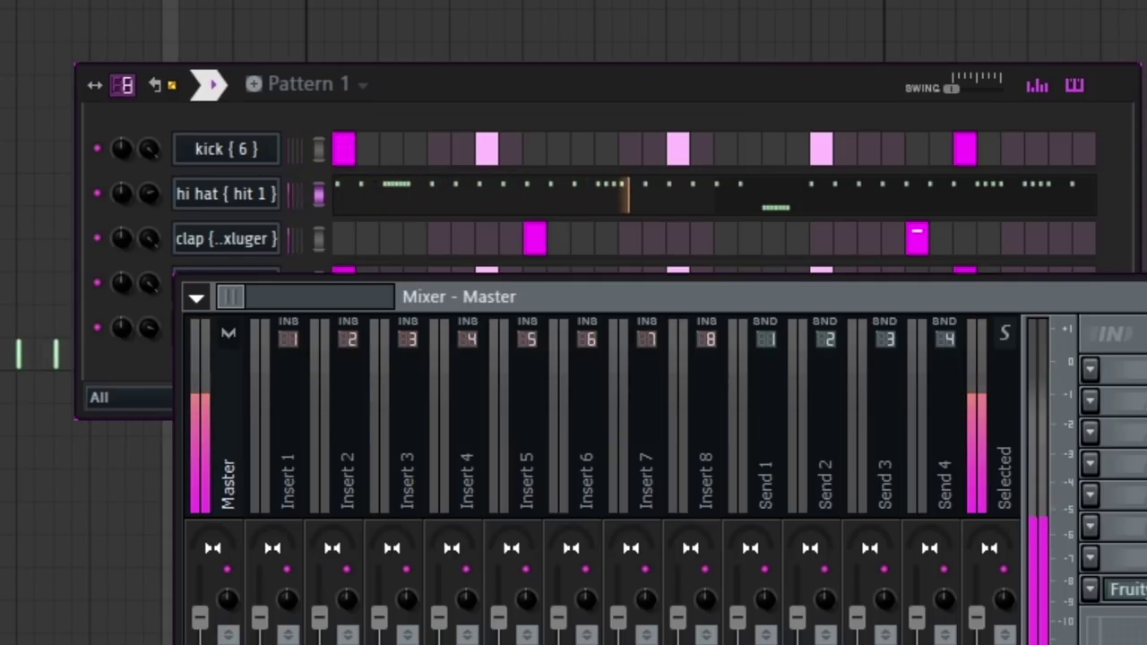
pyautogui.press('space')
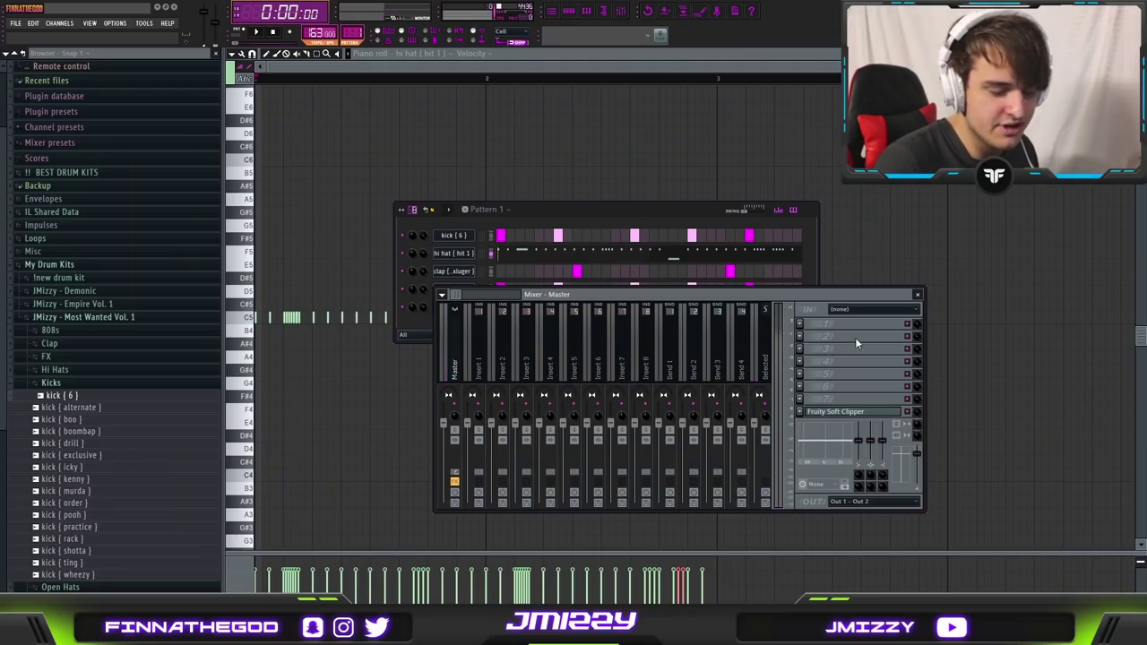
pyautogui.press('space')
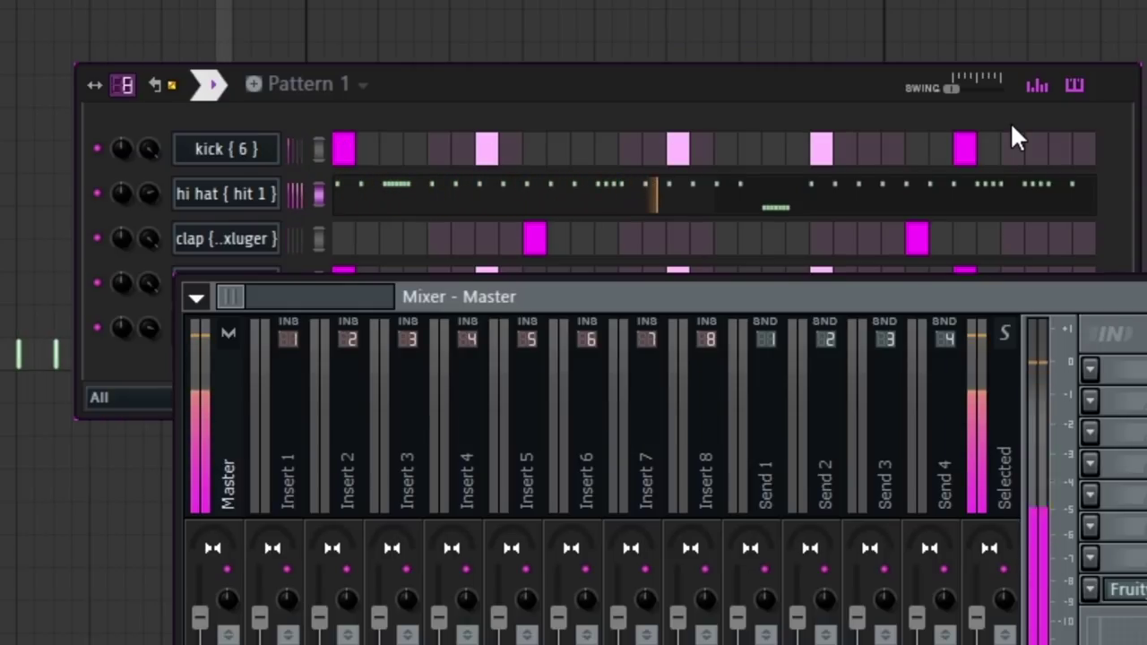
pyautogui.press('space')
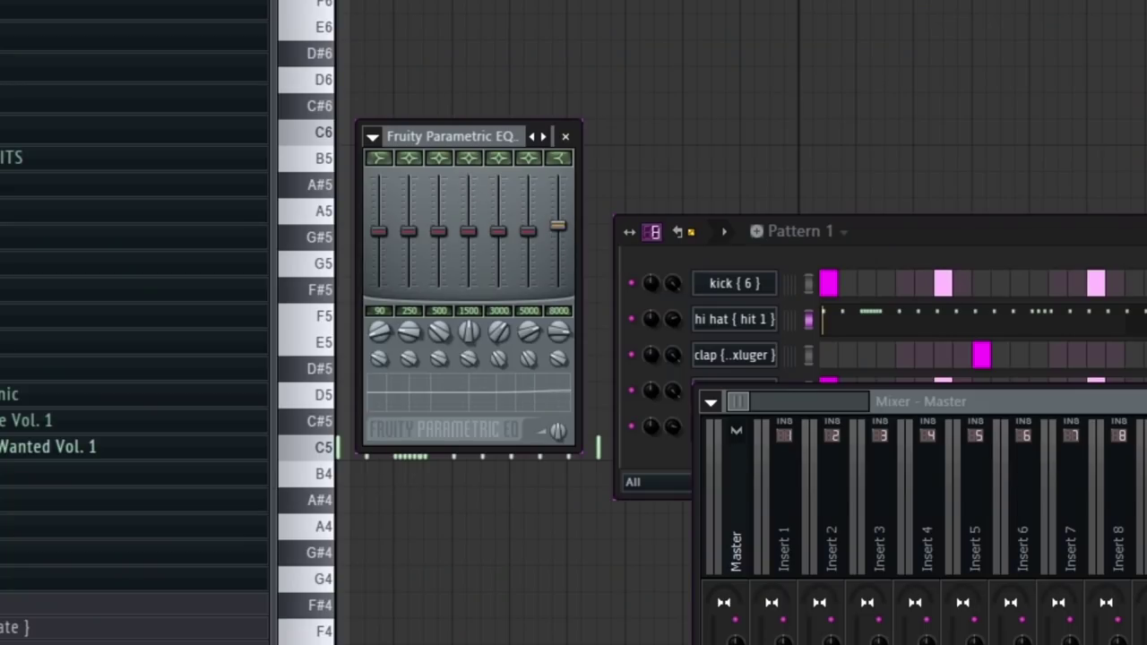
# - Nudge the Parametric EQ's 8000 Hz band up slightly
pyautogui.moveTo(557, 223); pyautogui.dragTo(558, 220)
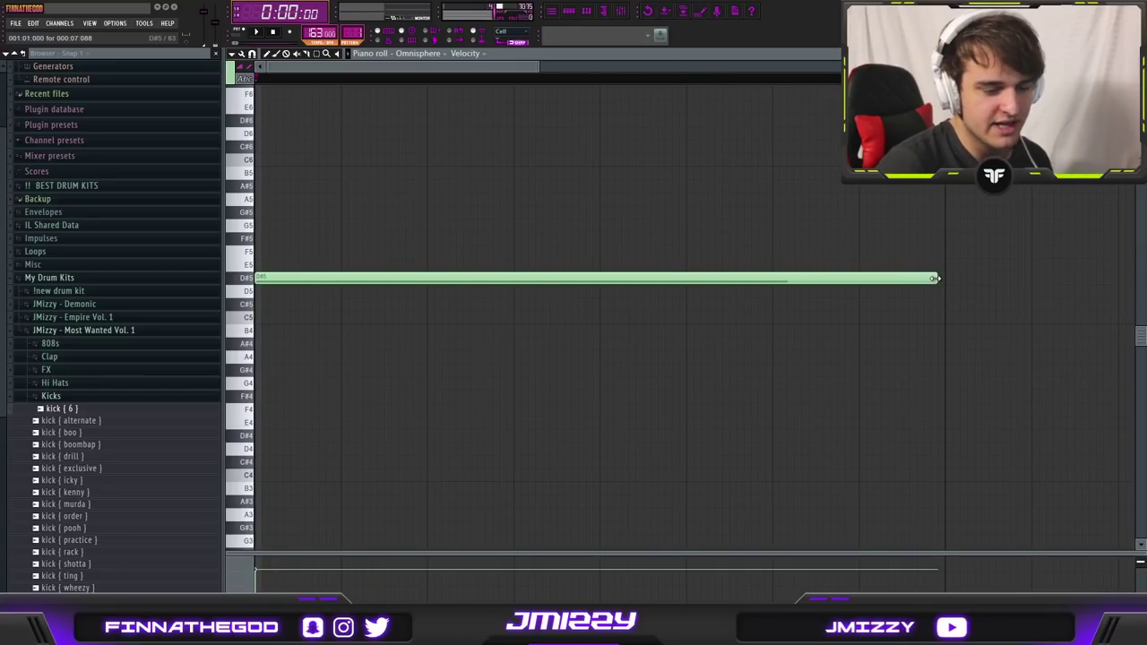
# - Scroll the Omnisphere piano roll up to the D#5 note
pyautogui.scroll(3, 703, 271)
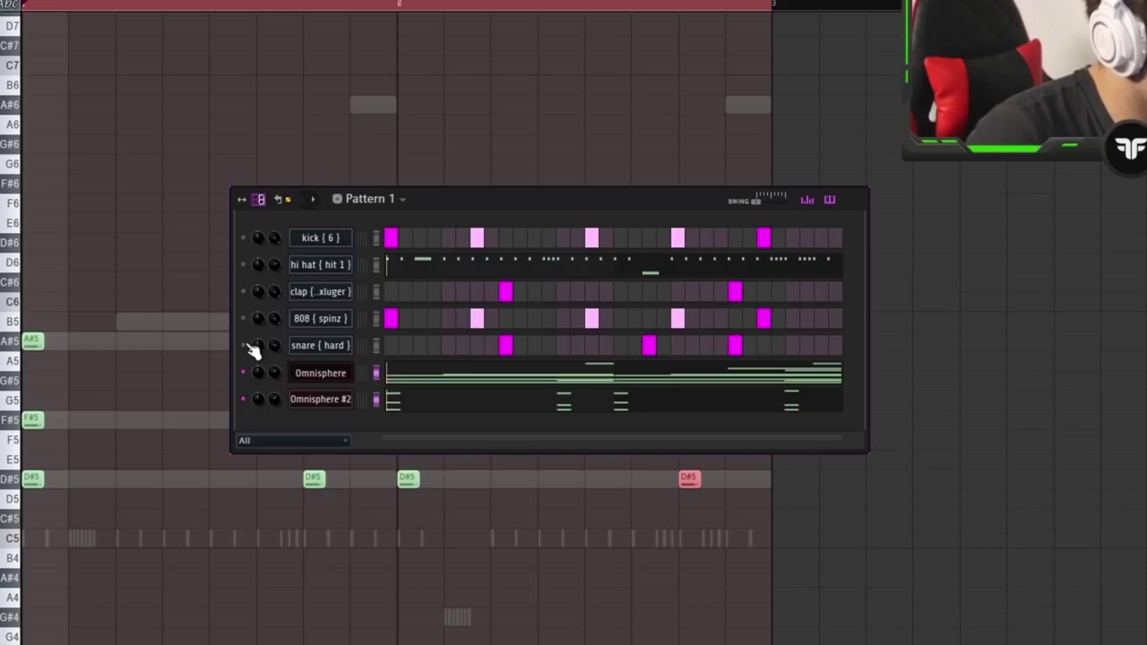
# - Unmute all drum channels, play the beat, then cut lows on the Omnisphere #2 insert EQ
pyautogui.moveTo(252, 350); pyautogui.dragTo(248, 243)
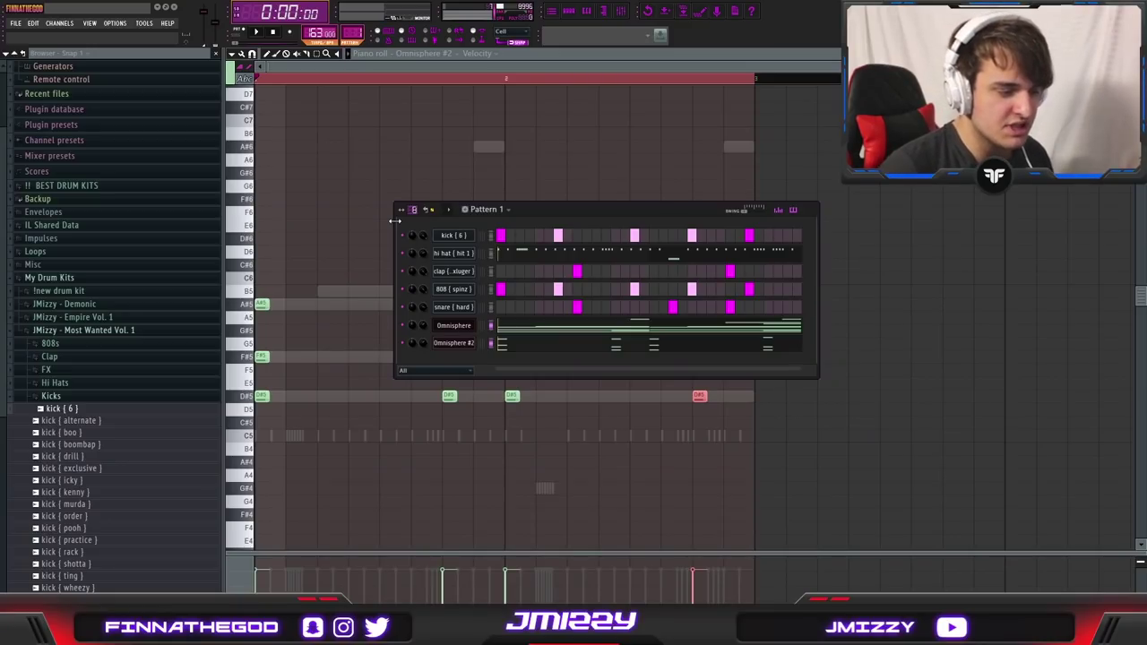
pyautogui.press('space')
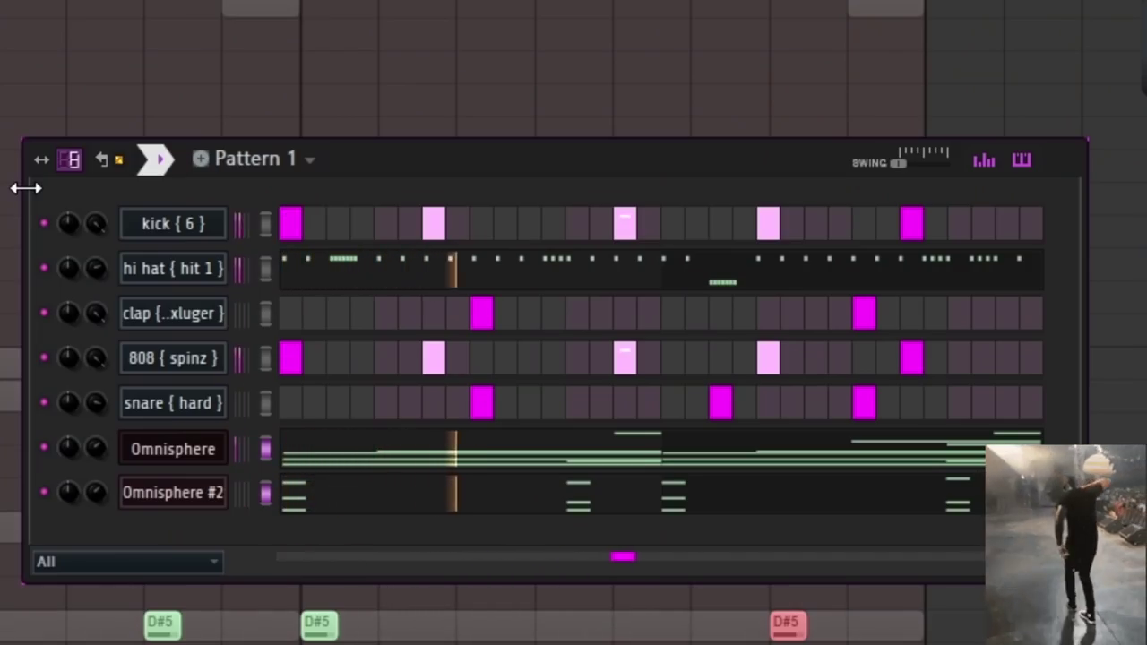
pyautogui.press('space')
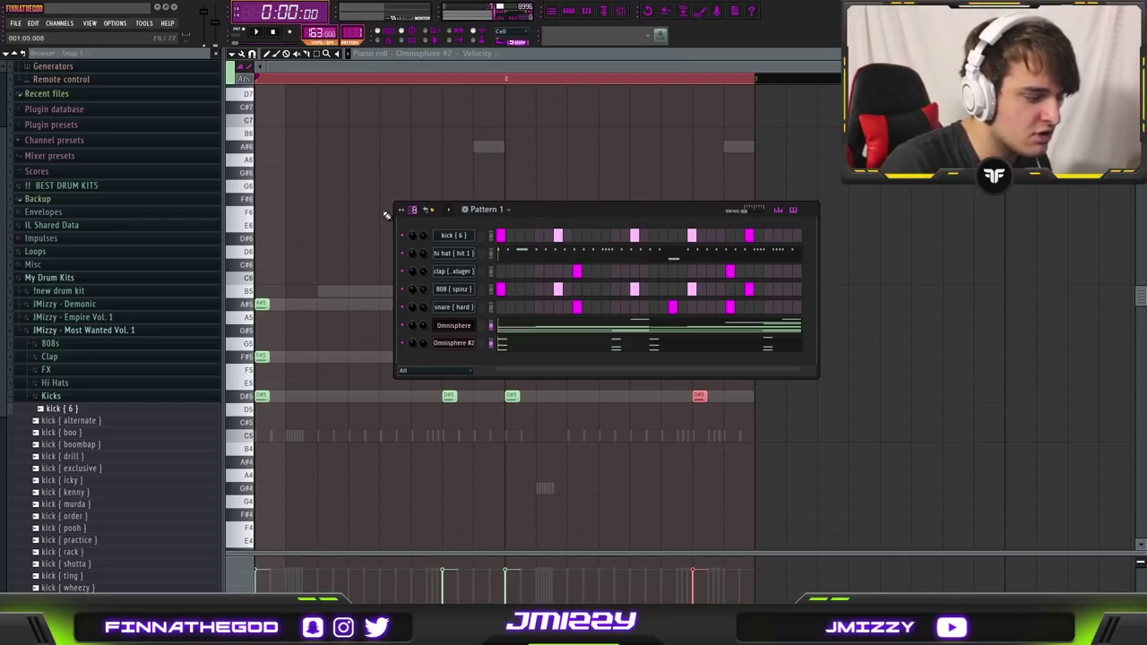
pyautogui.click(622, 24)
pyautogui.moveTo(591, 454); pyautogui.dragTo(588, 432)
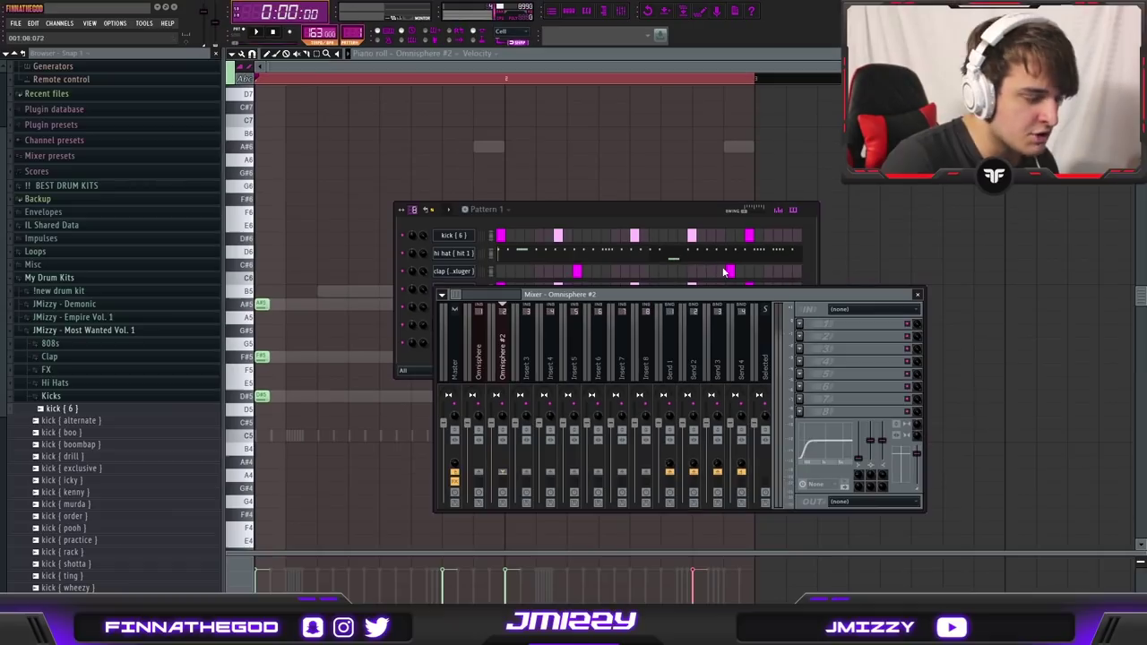
# - Bring the channel rack in front of the mixer and play the pattern briefly
pyautogui.click(604, 208)
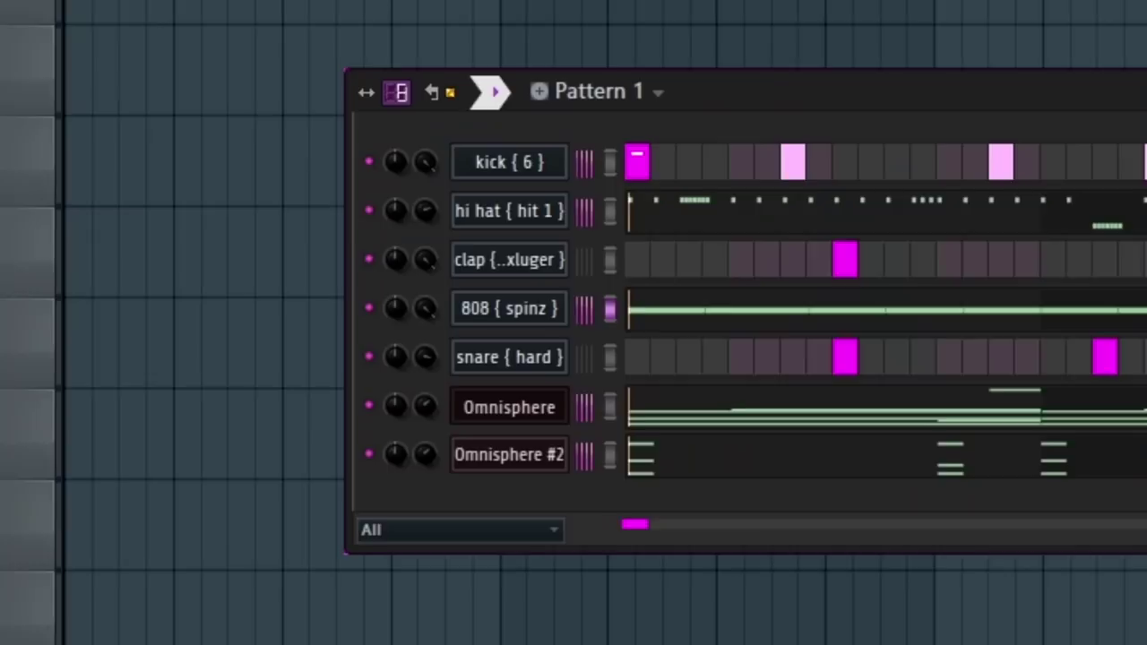
pyautogui.press('space')
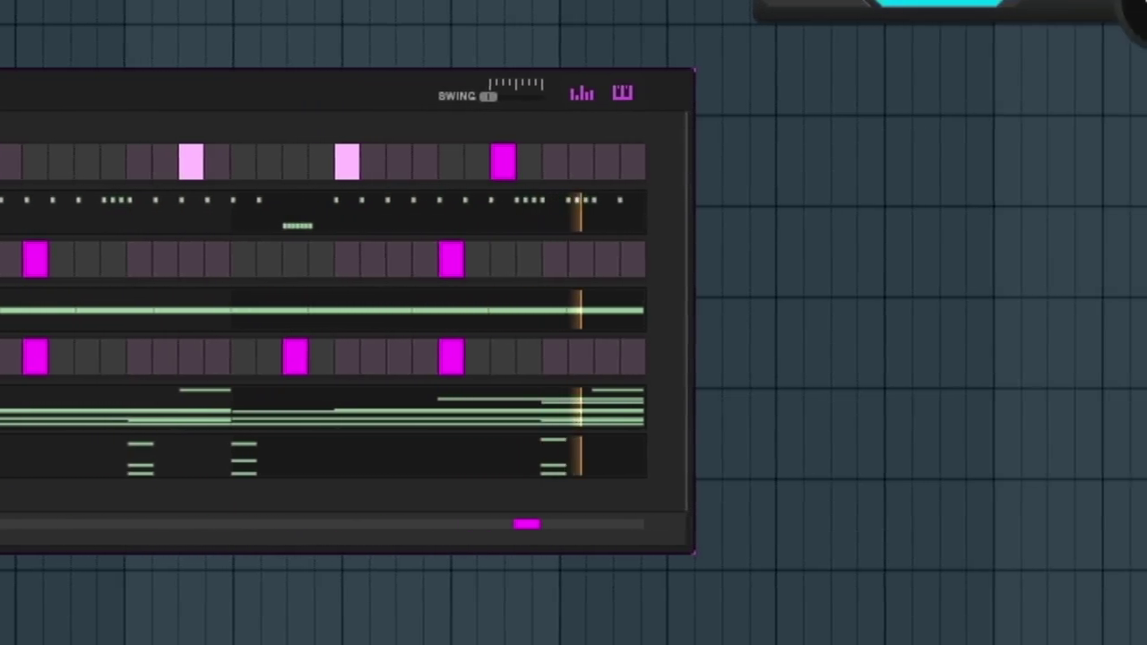
pyautogui.press('space')
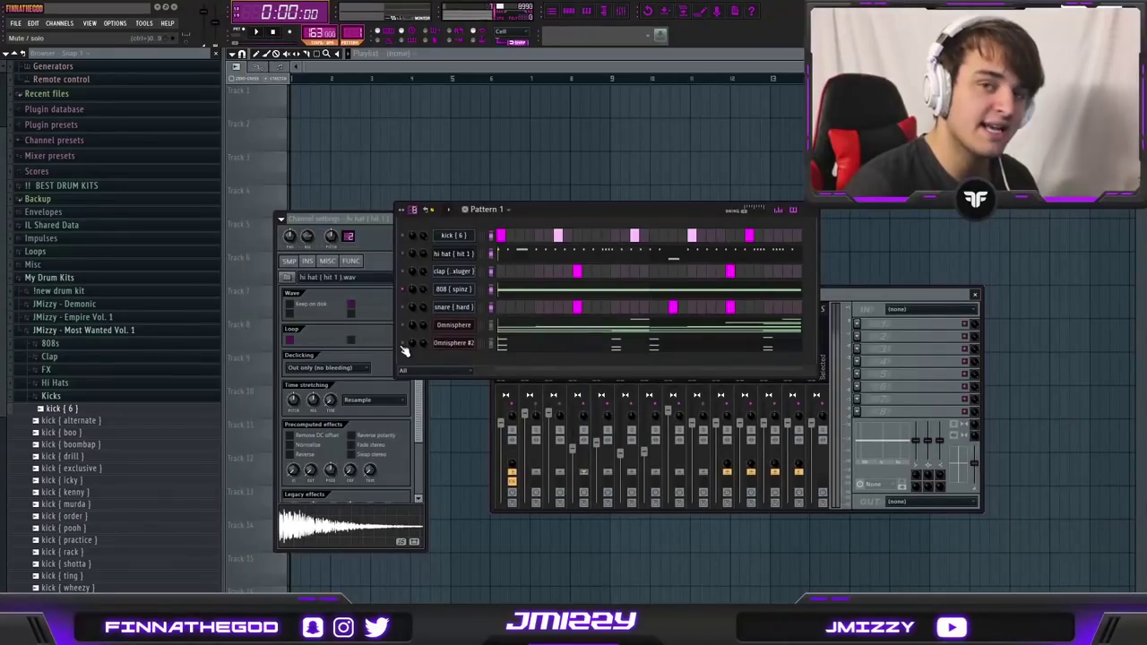
# - Play the beat and nudge the hi hat mixer fader slightly above the kick, clap, 808 and snare
pyautogui.moveTo(627, 296); pyautogui.dragTo(693, 325)
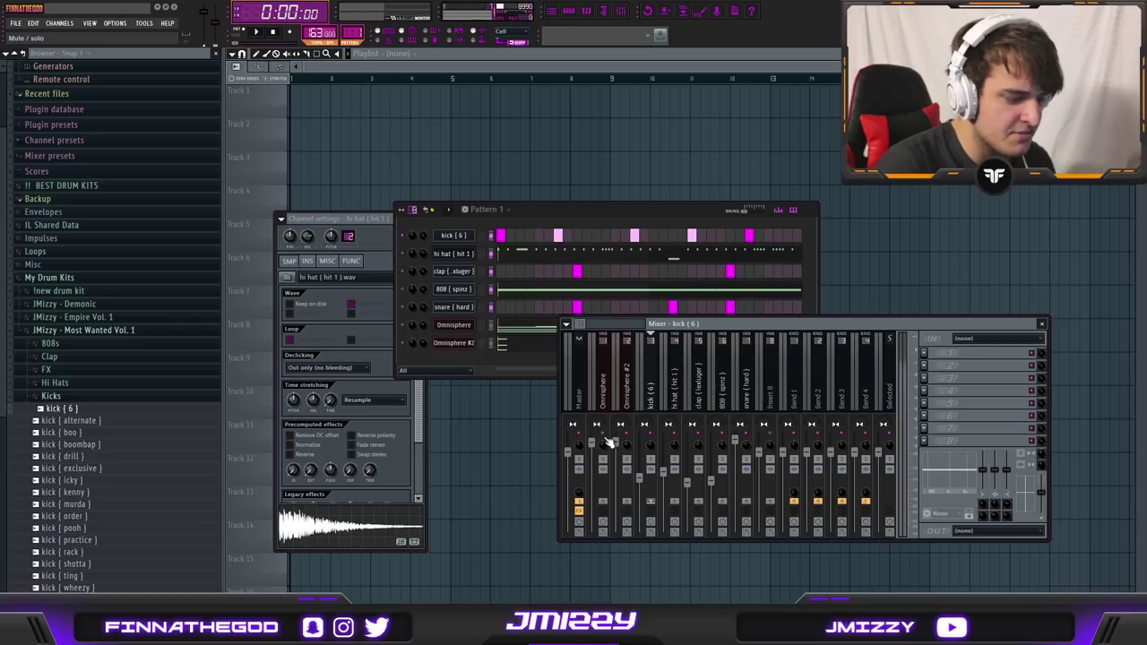
pyautogui.press('space')
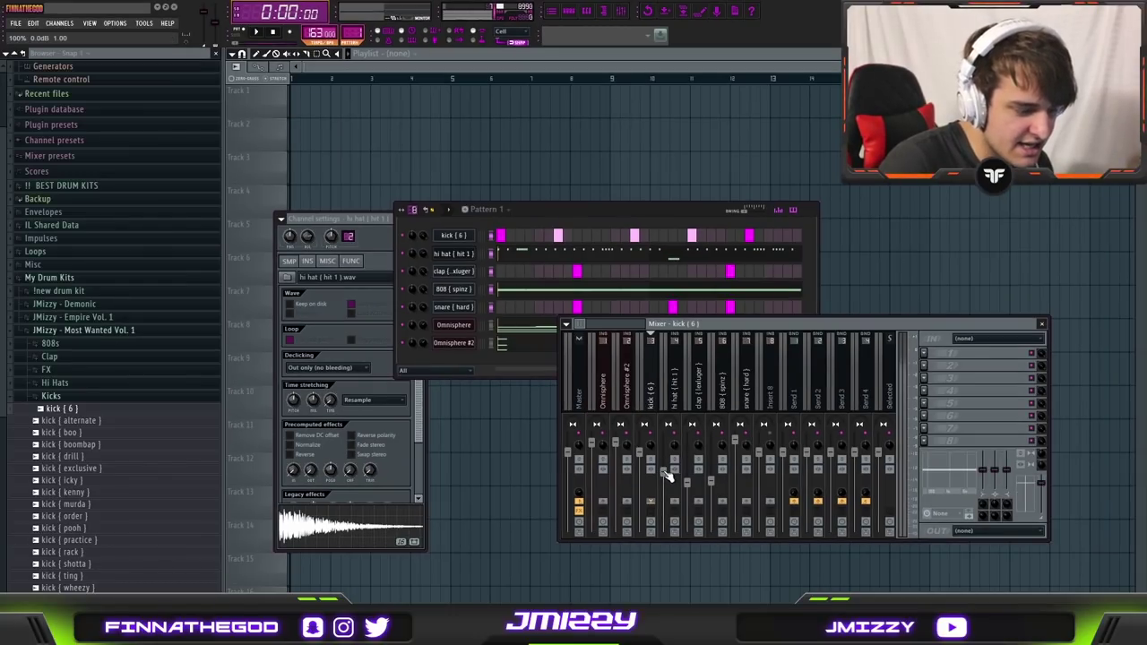
pyautogui.moveTo(668, 472); pyautogui.dragTo(667, 454)
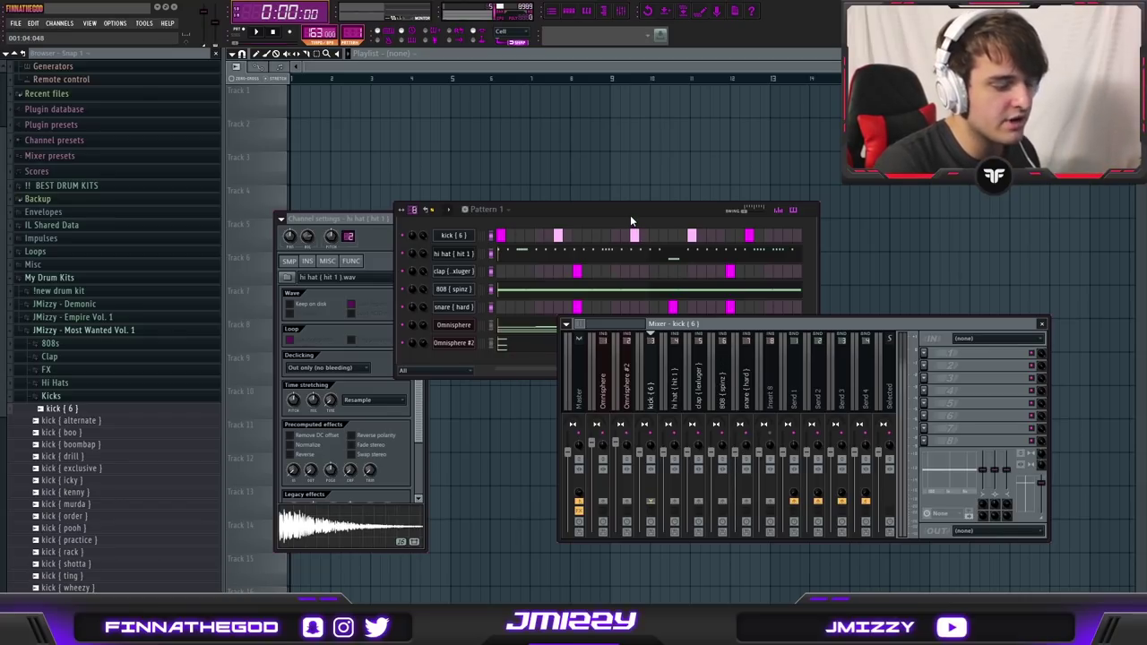
pyautogui.press('space')
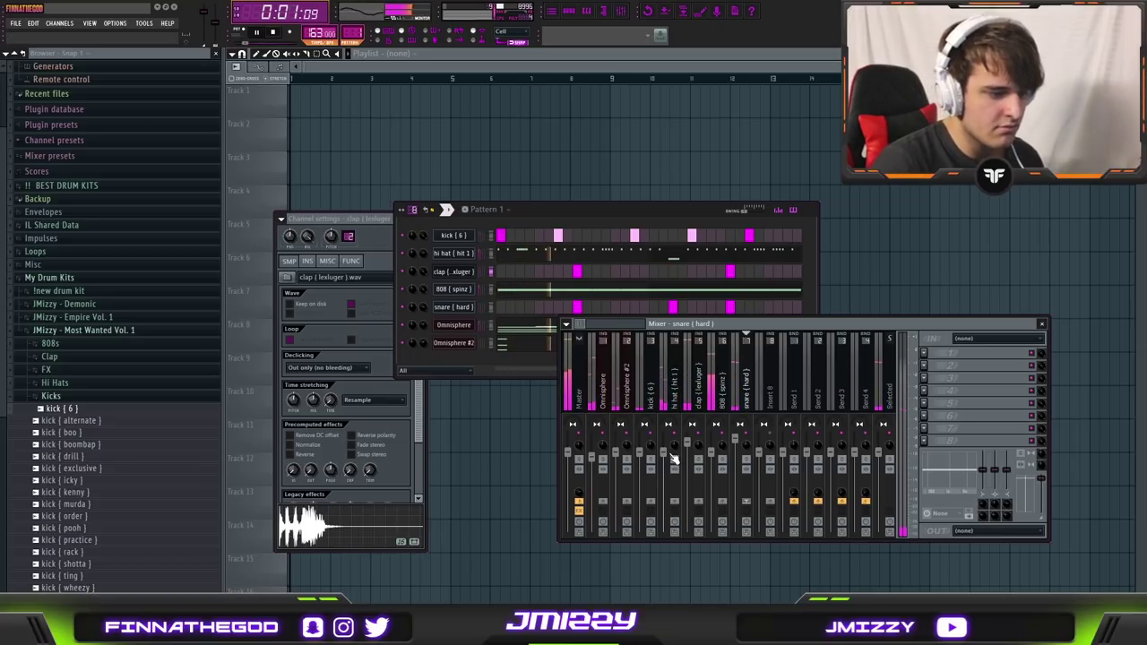
# - Stop playback and move the Channel Rack to the right, over the Mixer
pyautogui.press('space')
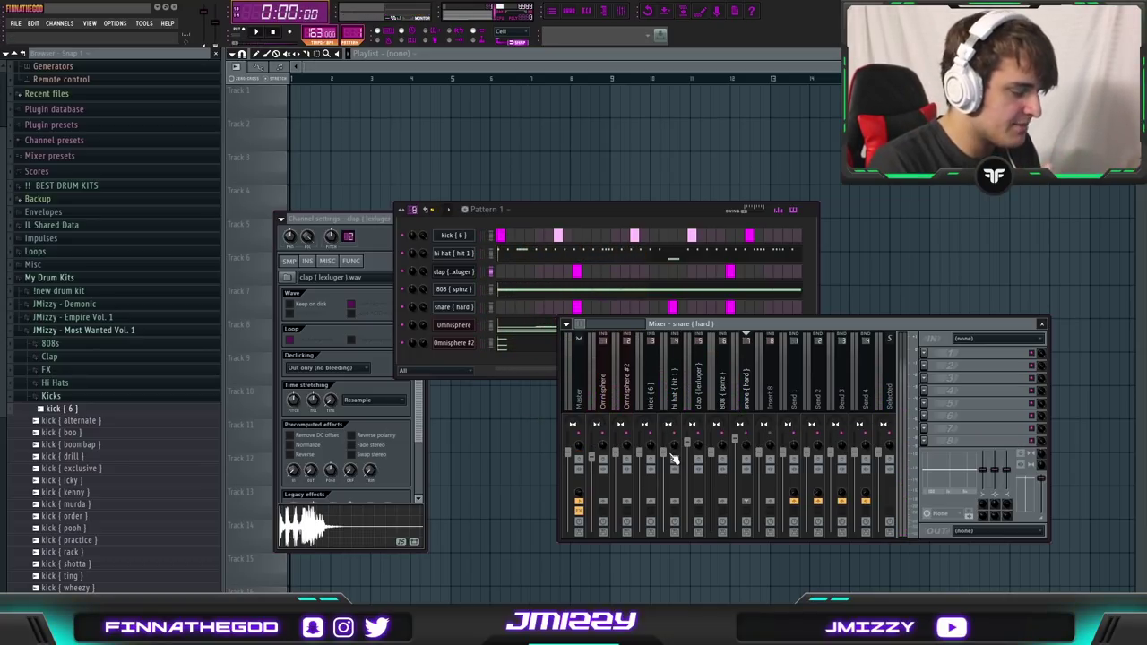
pyautogui.moveTo(564, 211); pyautogui.dragTo(640, 205)
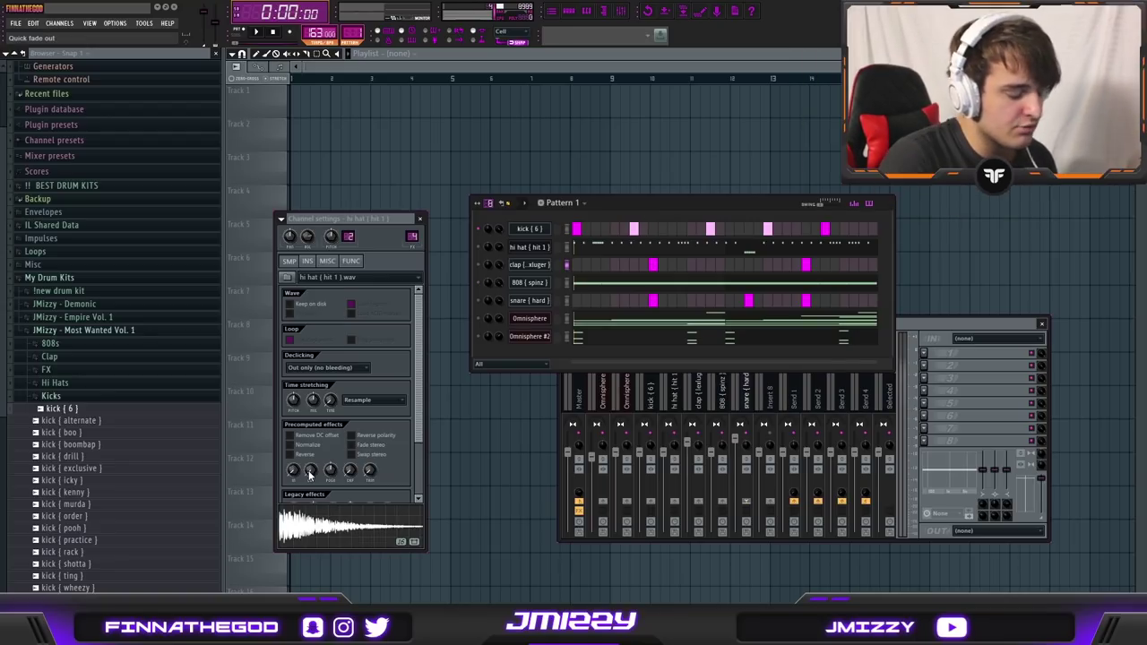
# - Shorten the 808 (spinz) sample's fade-out tail with the OUT knob and tweak its AMP level
pyautogui.scroll(-2, 410, 417)
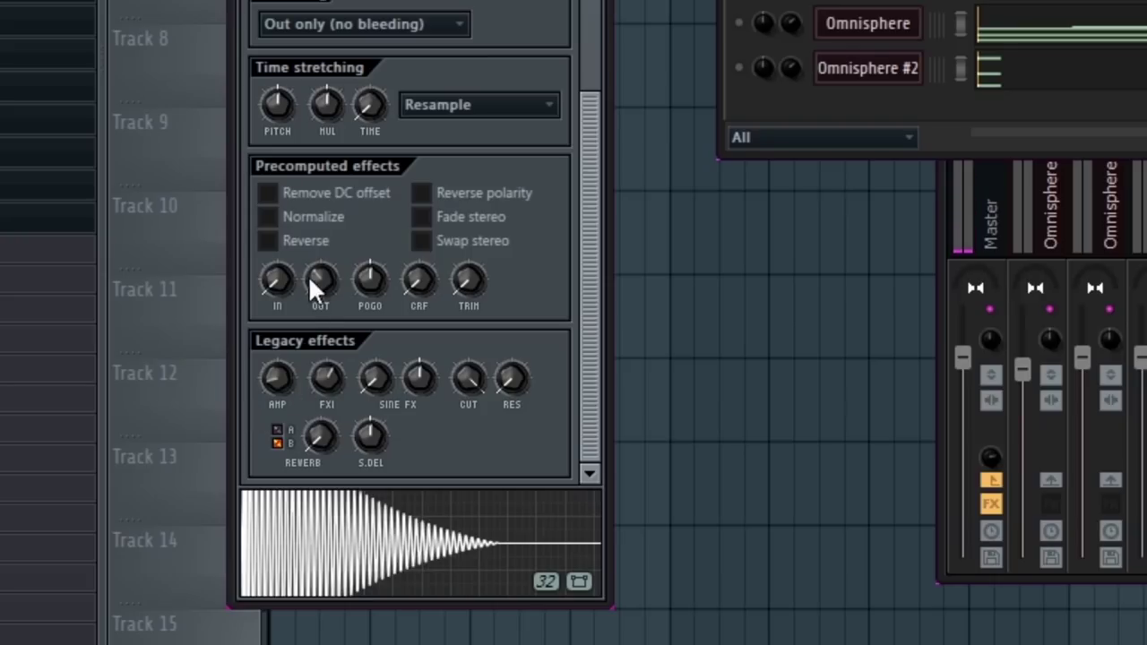
pyautogui.moveTo(335, 144); pyautogui.dragTo(335, 125)
pyautogui.moveTo(320, 280); pyautogui.dragTo(319, 289)
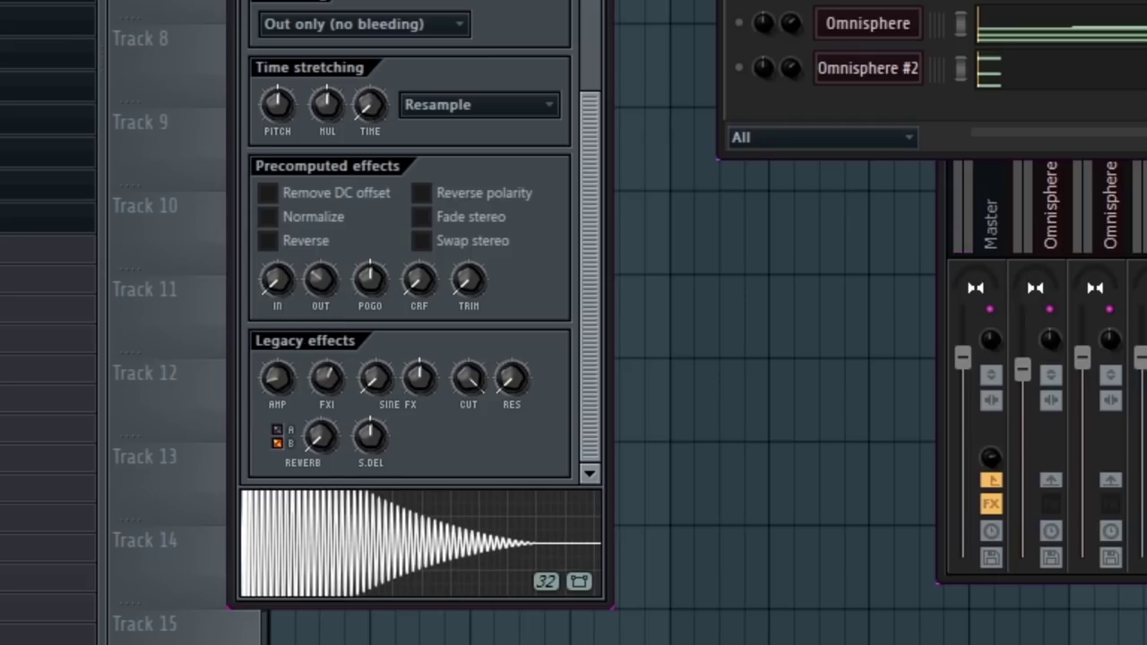
pyautogui.moveTo(280, 395); pyautogui.dragTo(280, 394)
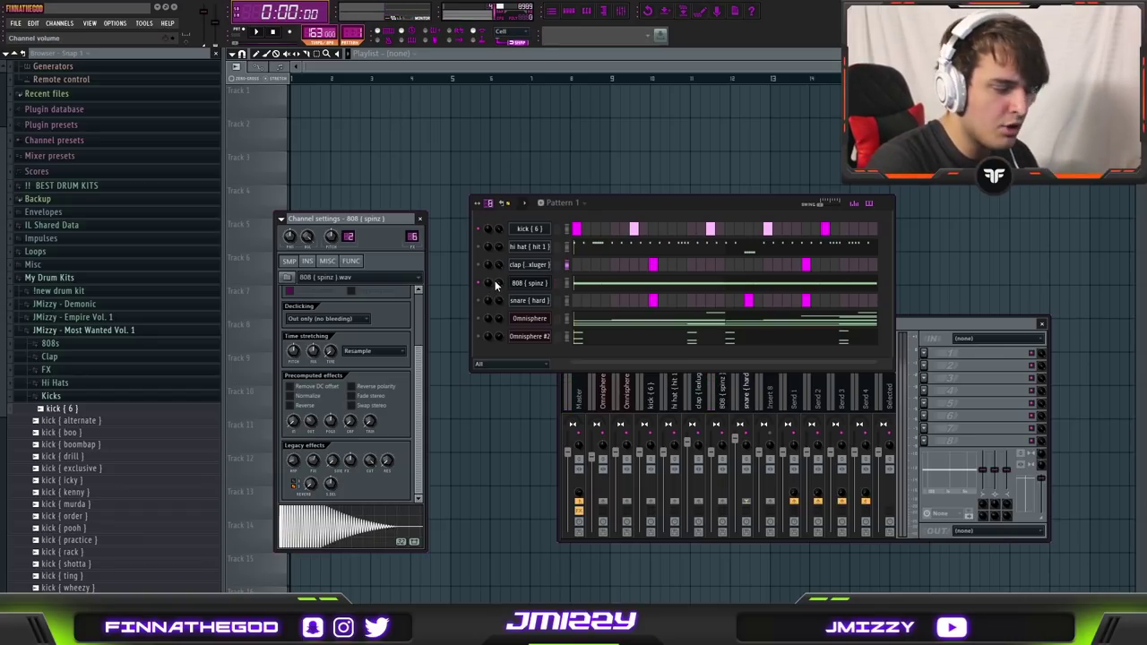
# - Preview the hi hat (hit 1) sample, then bring up the snare (hard) channel settings
pyautogui.click(495, 280)
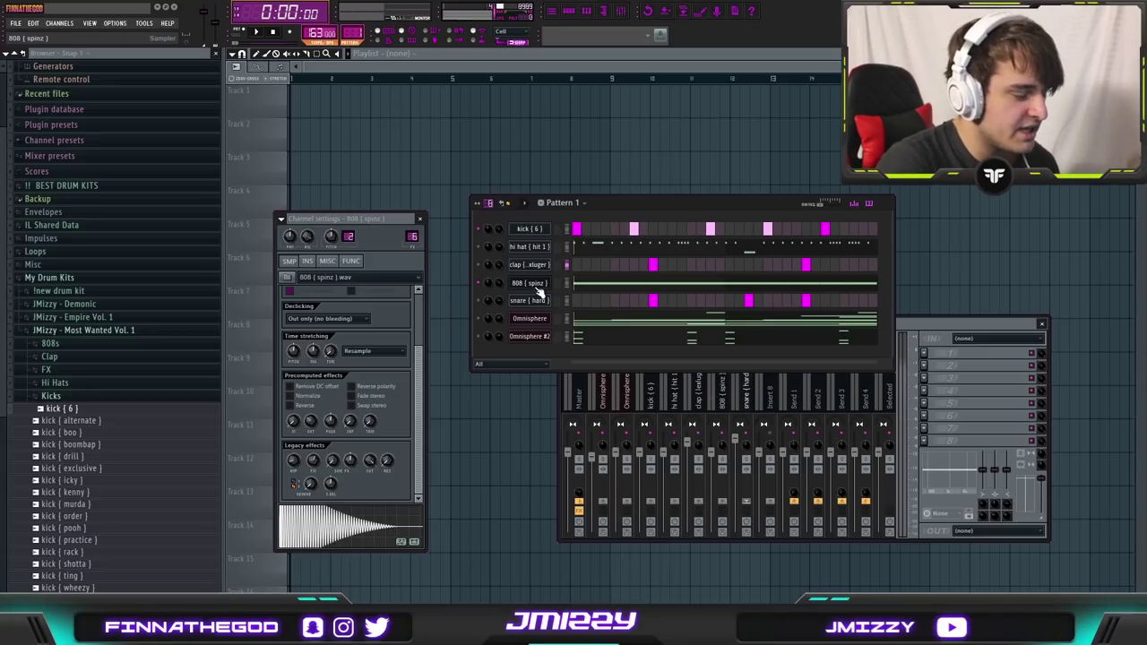
pyautogui.click(529, 247)
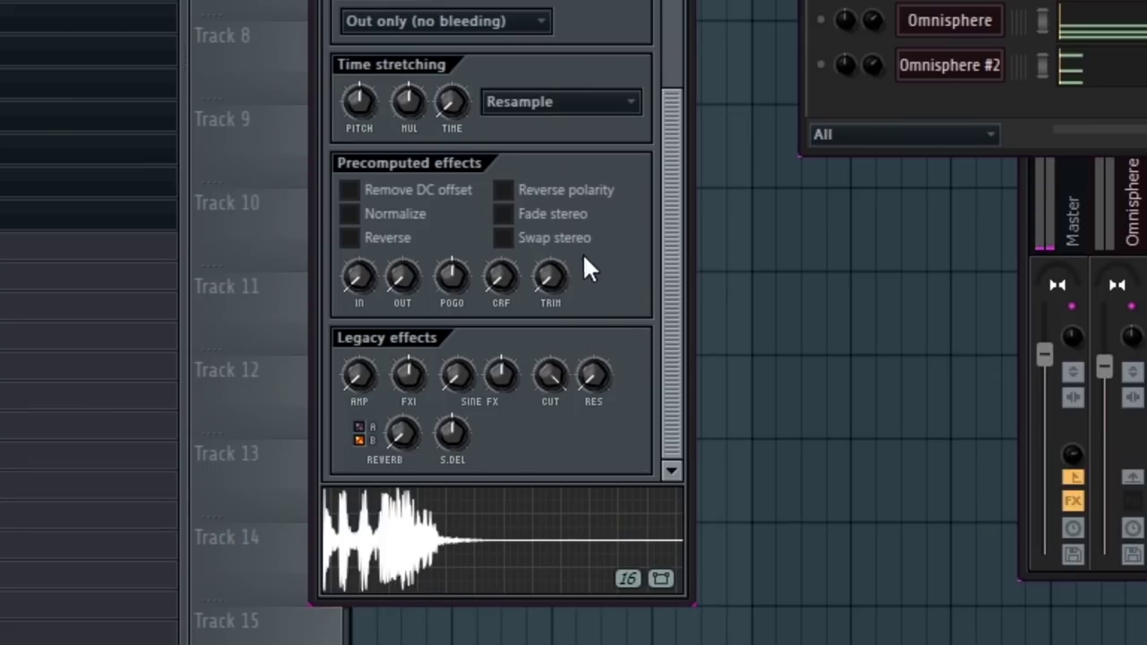
pyautogui.click(354, 519)
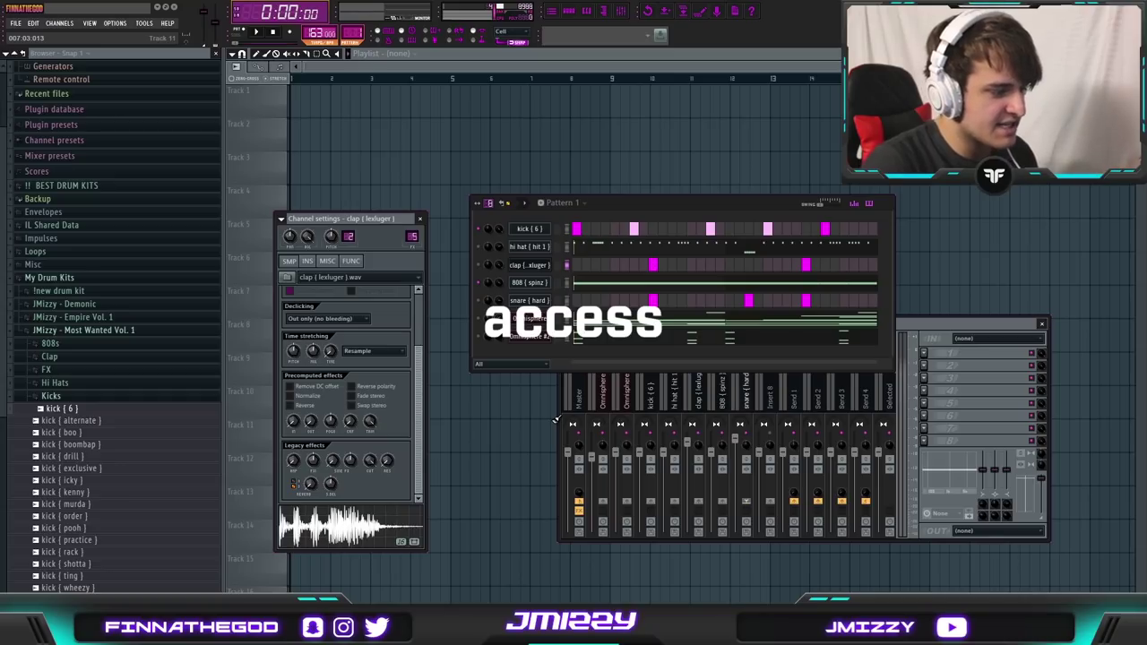
pyautogui.click(527, 301)
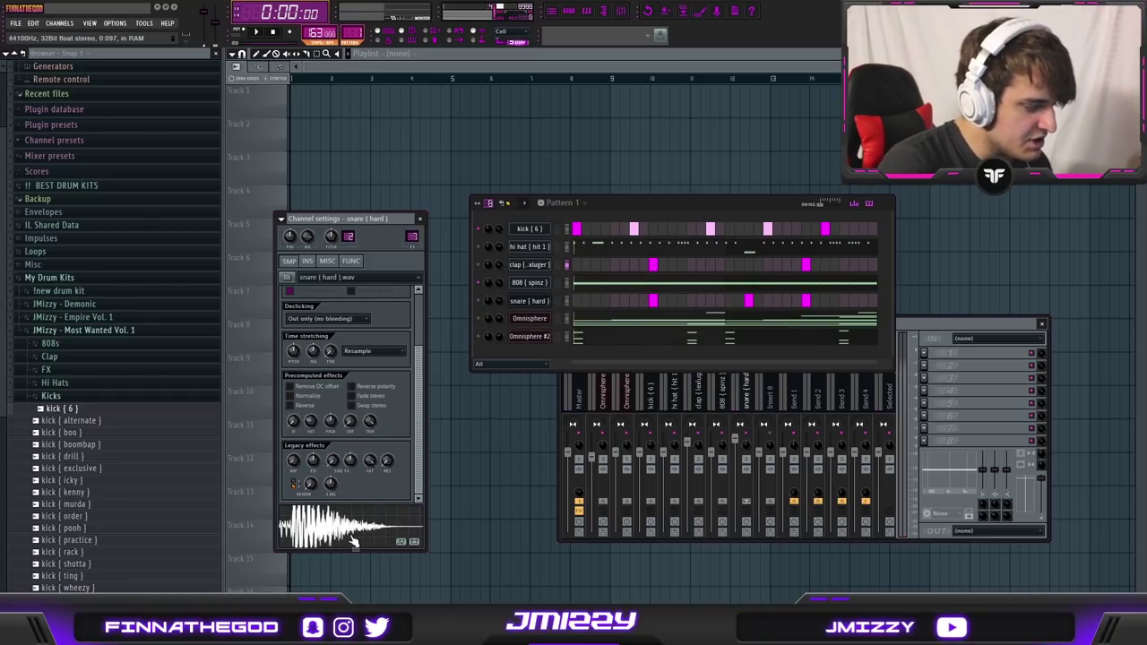